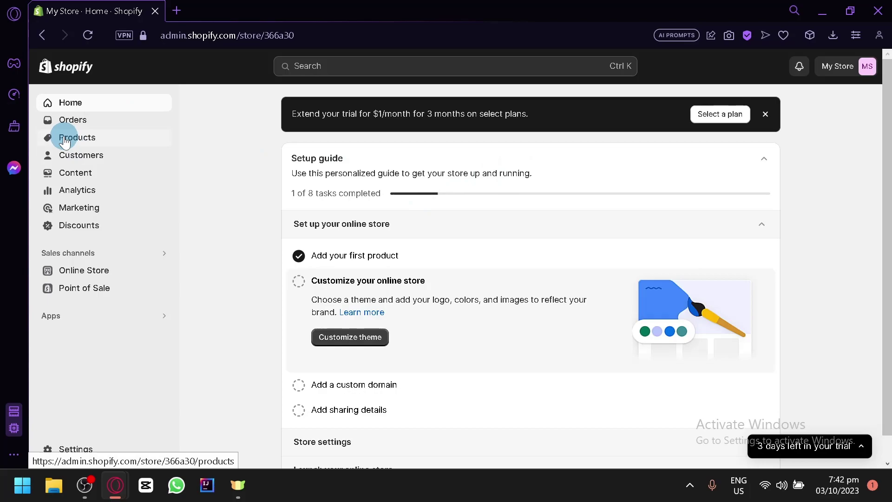
- Open the store's Products page from the admin home
scroll(38, 143, "up", 4, "ctrl")
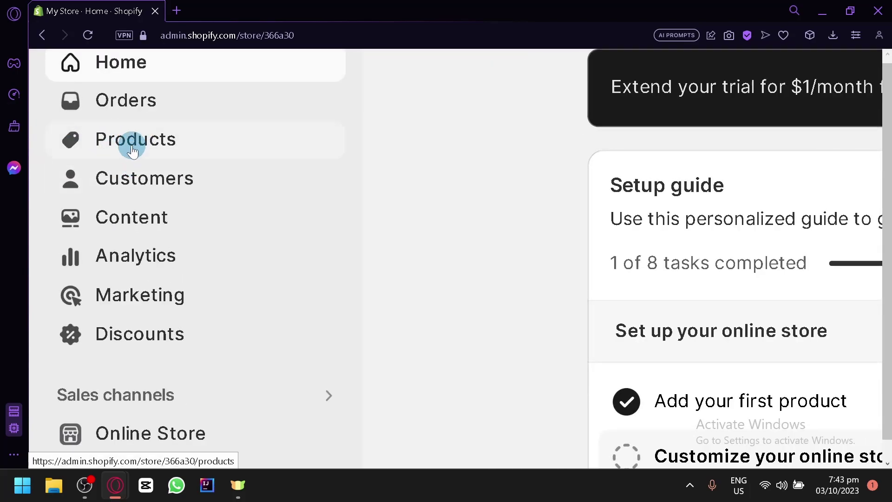
scroll(130, 144, "up", 2)
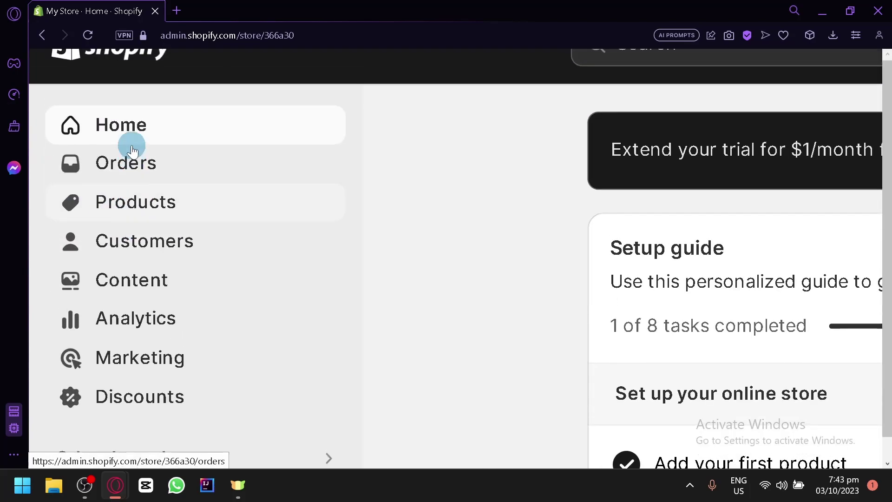
left_click(131, 210)
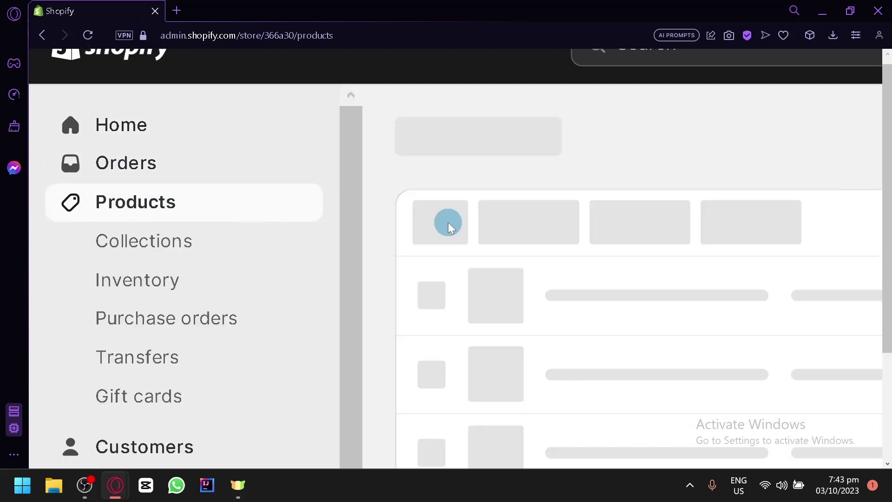
key("ctrl+minus")
key("ctrl+minus")
key("ctrl+minus")
key("ctrl+minus")
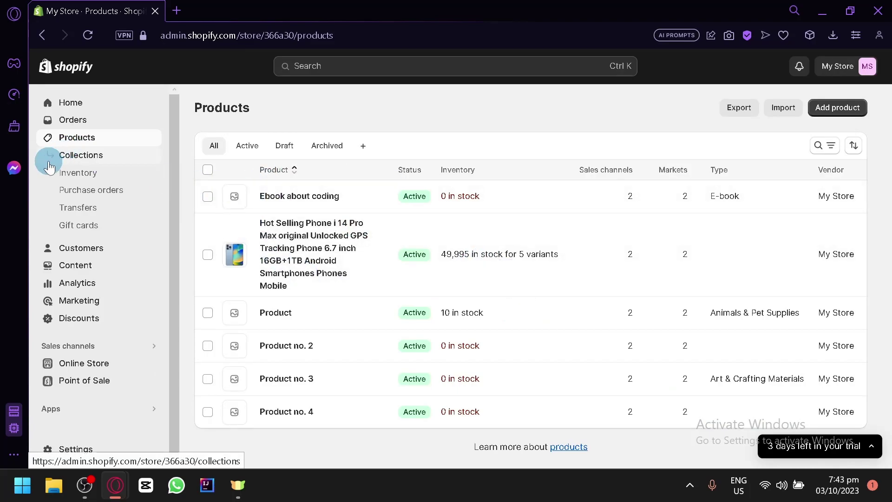
- Examine the subsections under Products, from Collections through Gift cards
key("ctrl+plus")
key("ctrl+plus")
key("ctrl+plus")
key("ctrl+plus")
key("ctrl+plus")
key("ctrl+plus")
key("ctrl+plus")
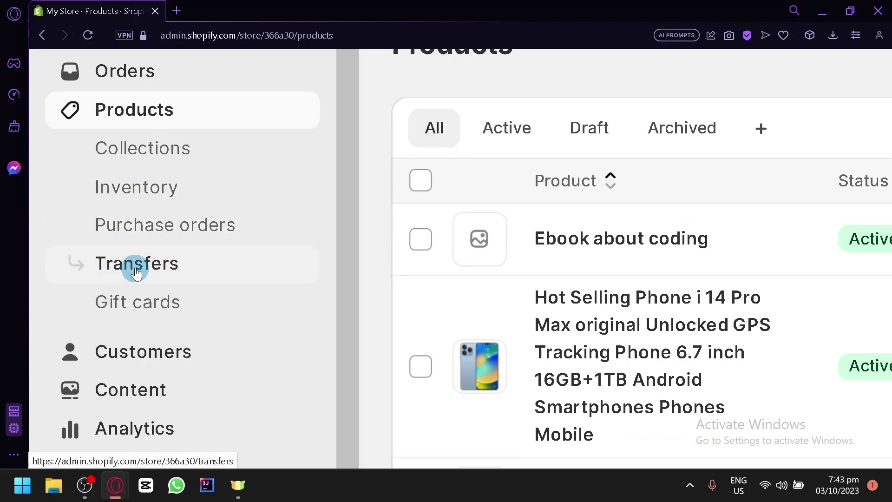
key("ctrl+0")
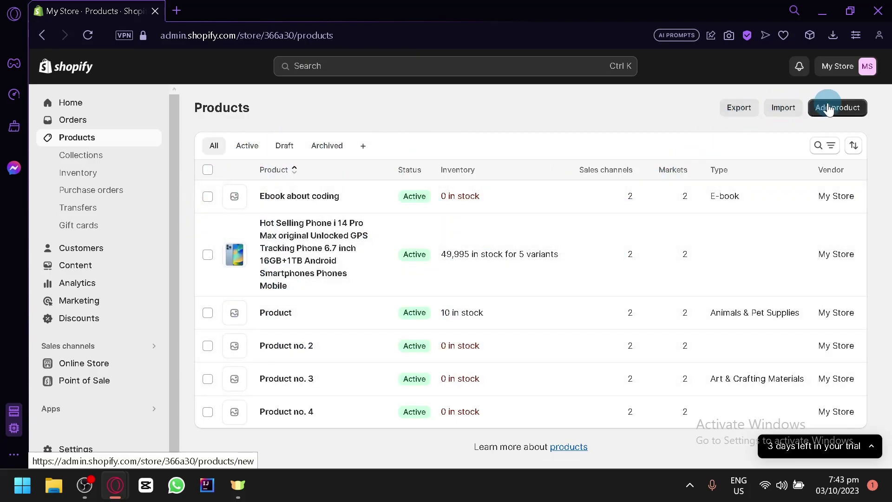
- Open the blank form for adding a product to the store
scroll(828, 107, "up", 5)
scroll(819, 104, "right", 2)
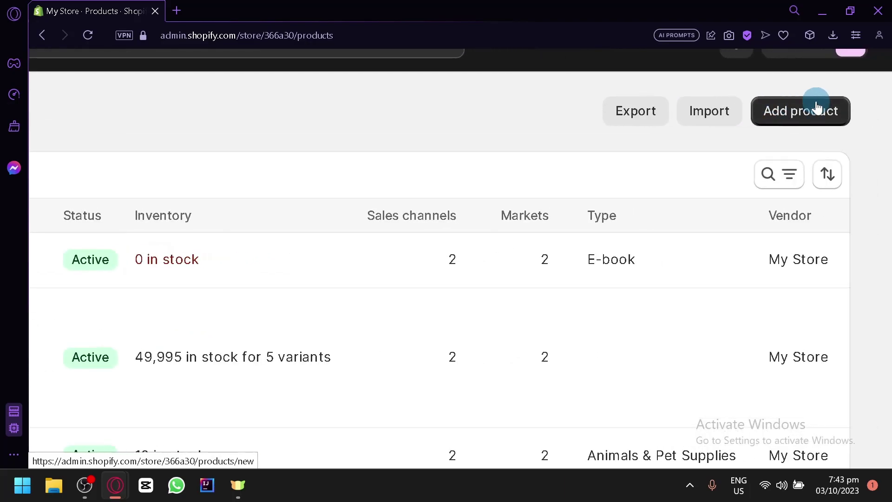
scroll(724, 101, "up", 3)
scroll(723, 99, "right", 3)
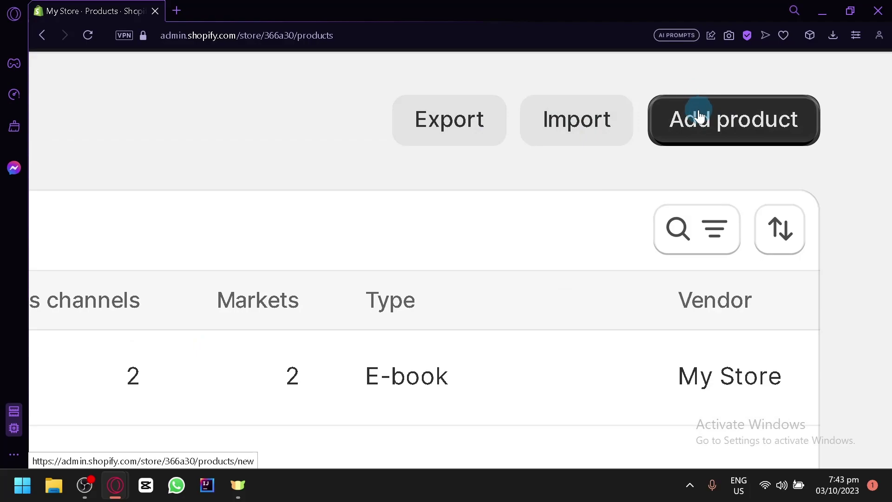
left_click(705, 142)
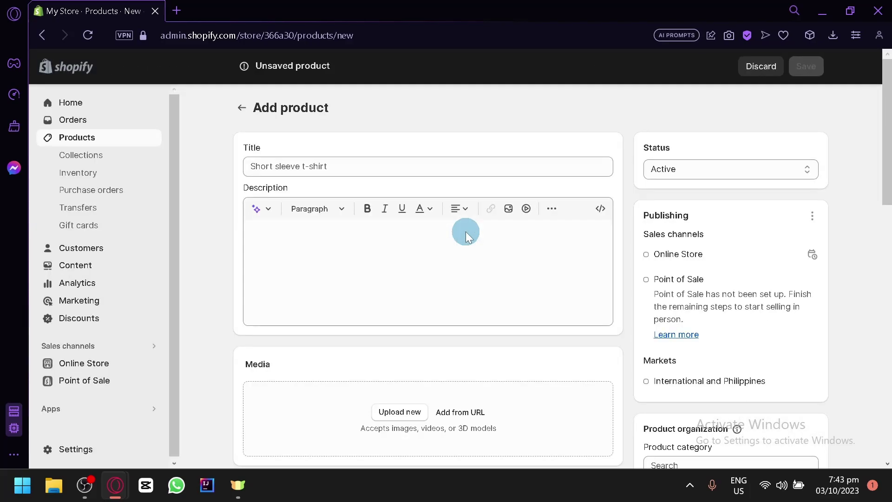
- Review the new product form from title to search engine listing, and return to the product list without saving
scroll(467, 236, "down", 10)
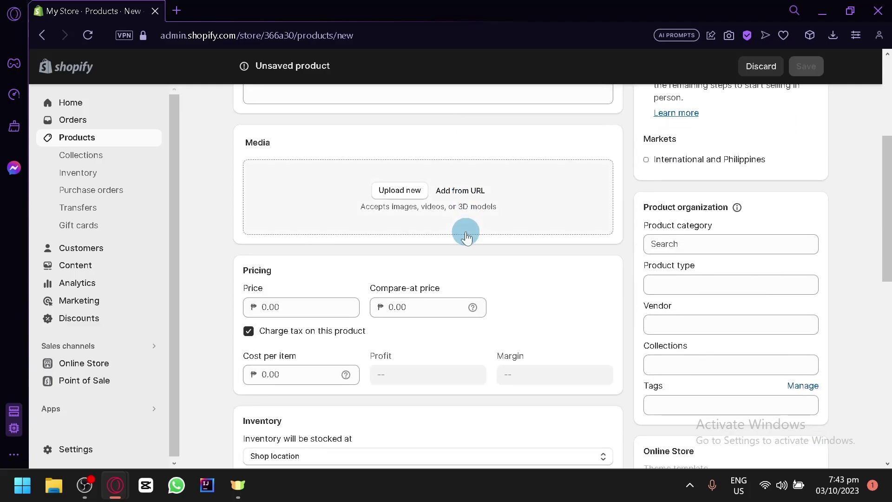
scroll(466, 237, "down", 5)
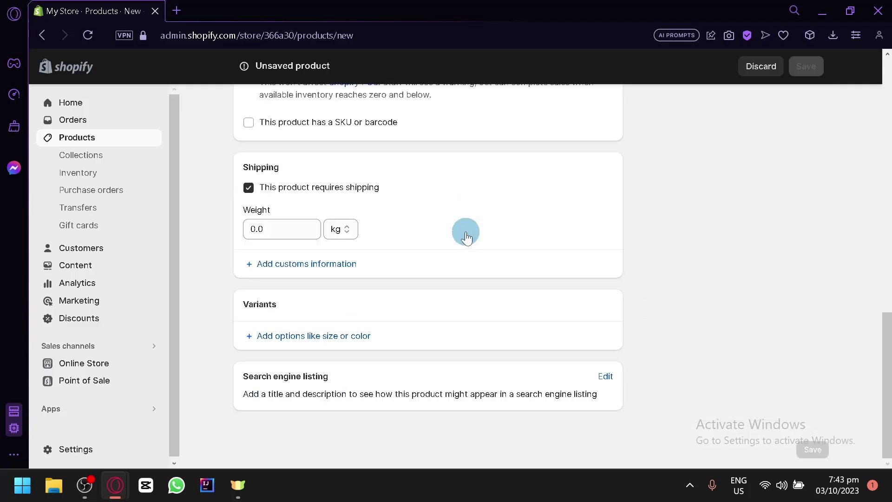
scroll(466, 237, "up", 15)
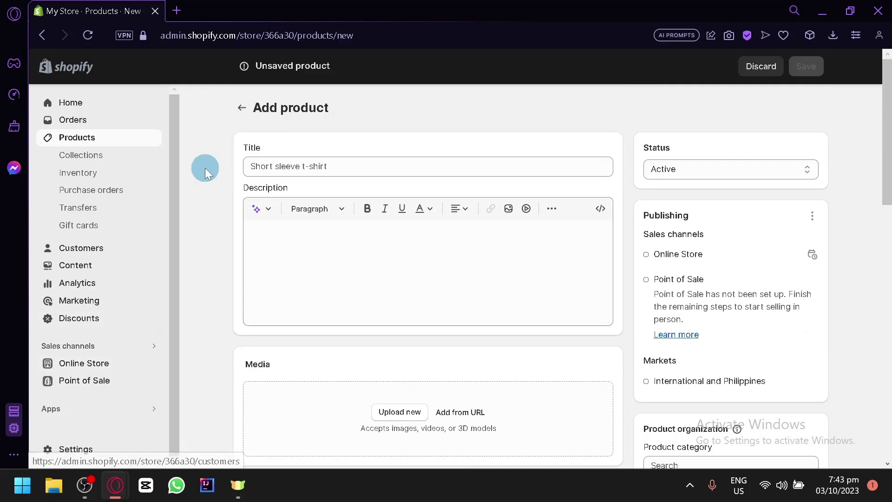
left_click(241, 107)
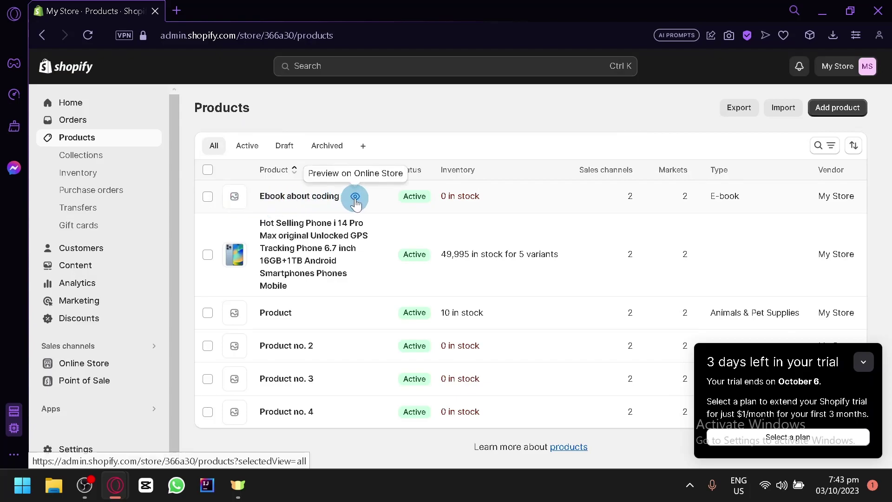
- Preview the "Ebook about coding" product on the online store and compare it with the admin product list
scroll(355, 198, "up", 2)
scroll(355, 198, "up", 2)
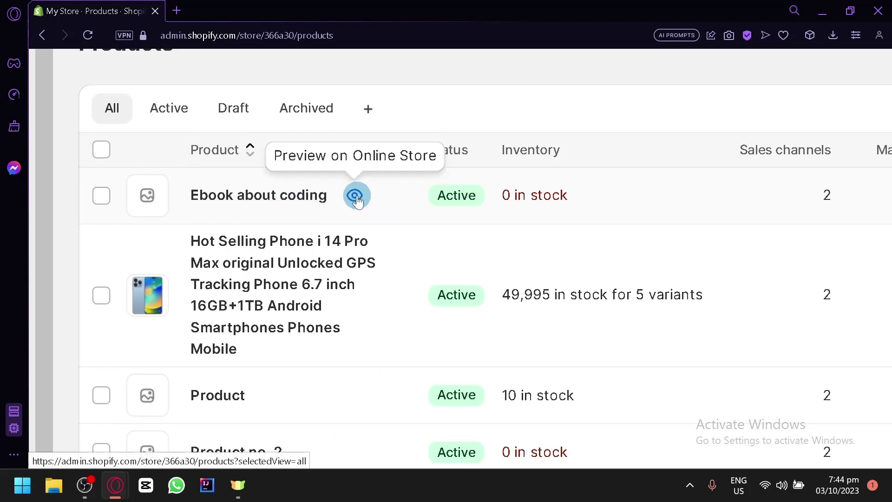
left_click(355, 197)
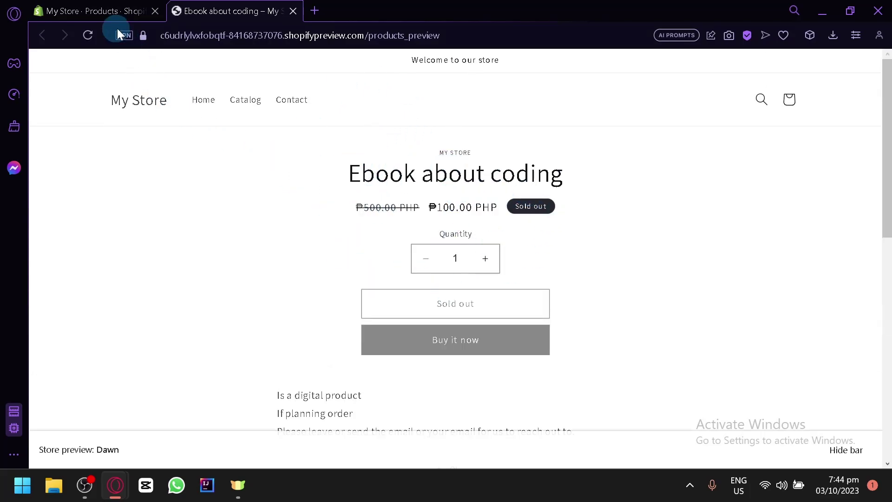
left_click(93, 11)
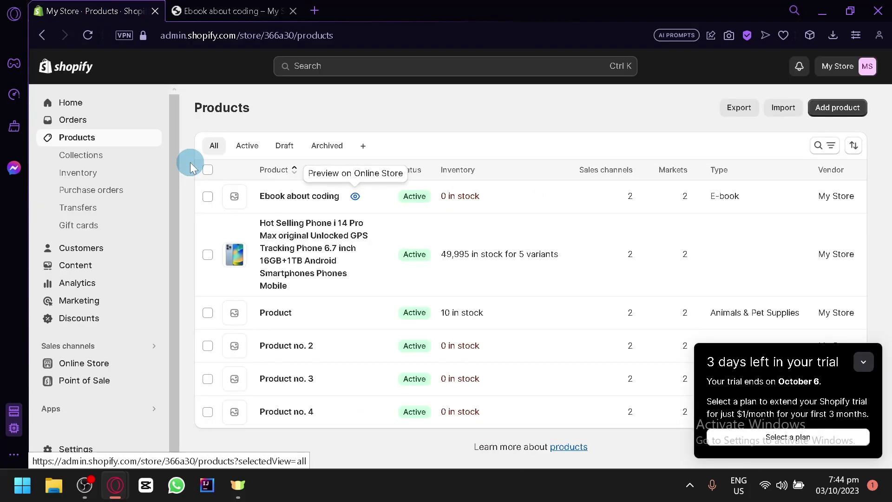
left_click(212, 11)
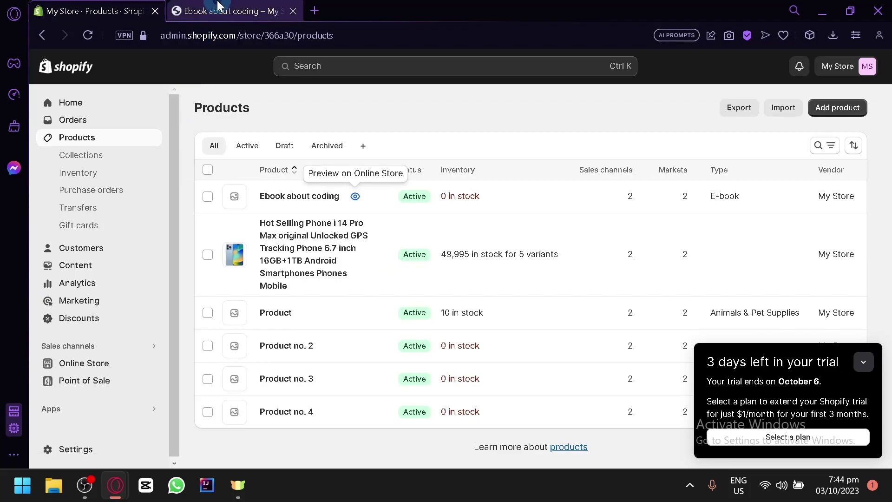
- Go to the storefront preview's home page and look through the banner and featured products
left_click(135, 92)
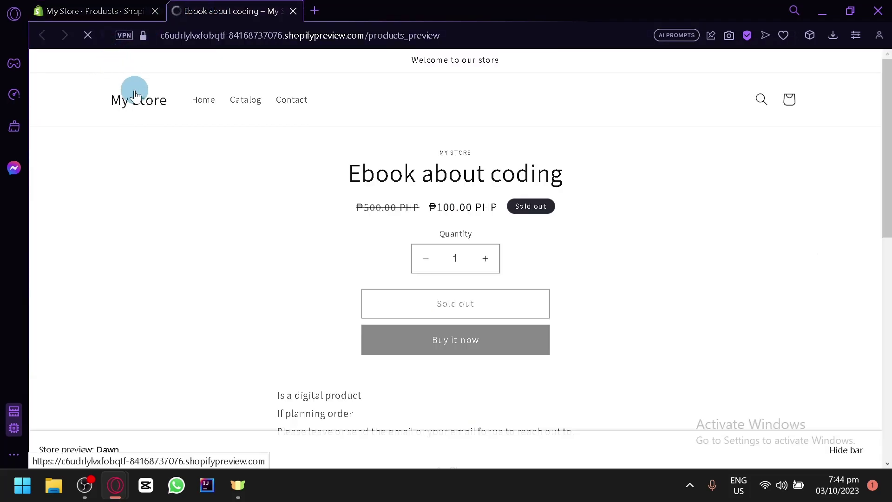
scroll(460, 207, "down", 5)
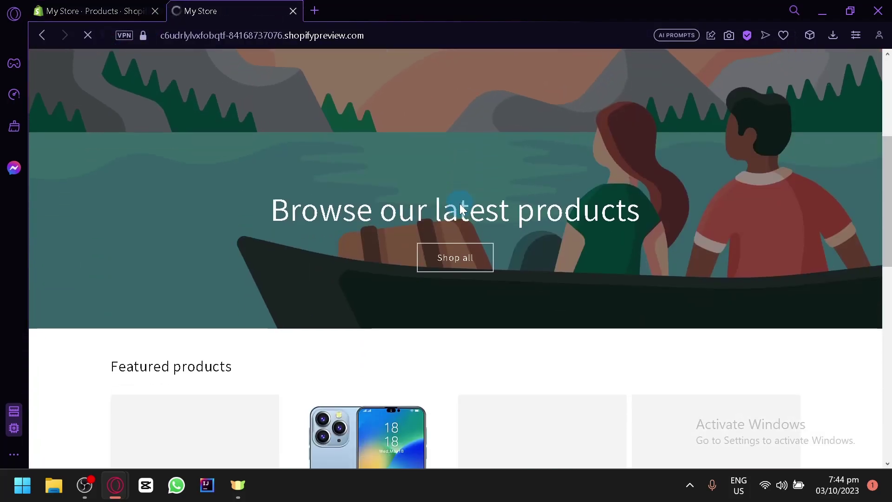
scroll(459, 203, "down", 5)
scroll(459, 204, "up", 8)
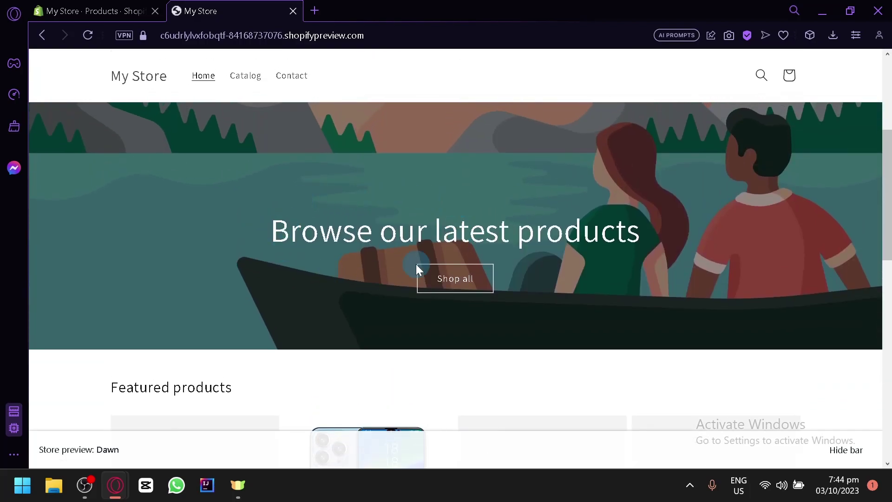
scroll(417, 264, "down", 10)
scroll(416, 267, "up", 2)
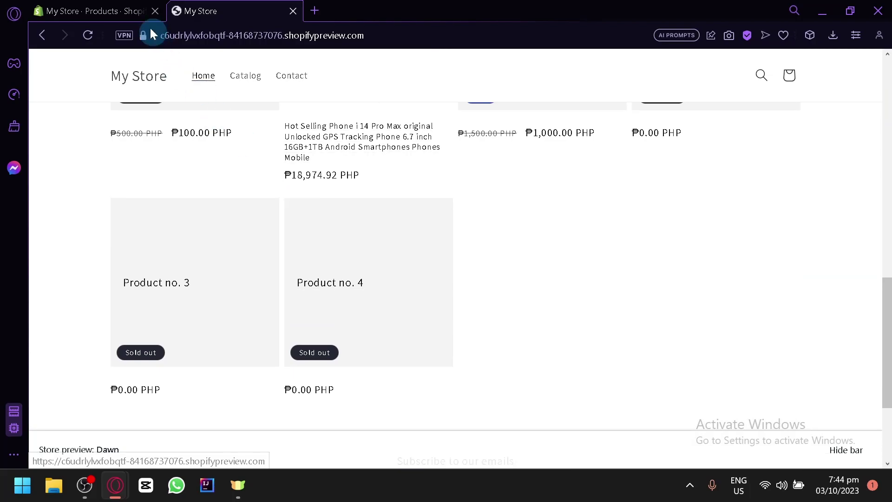
- Return to the store admin and open the Online Store's Themes page
left_click(113, 6)
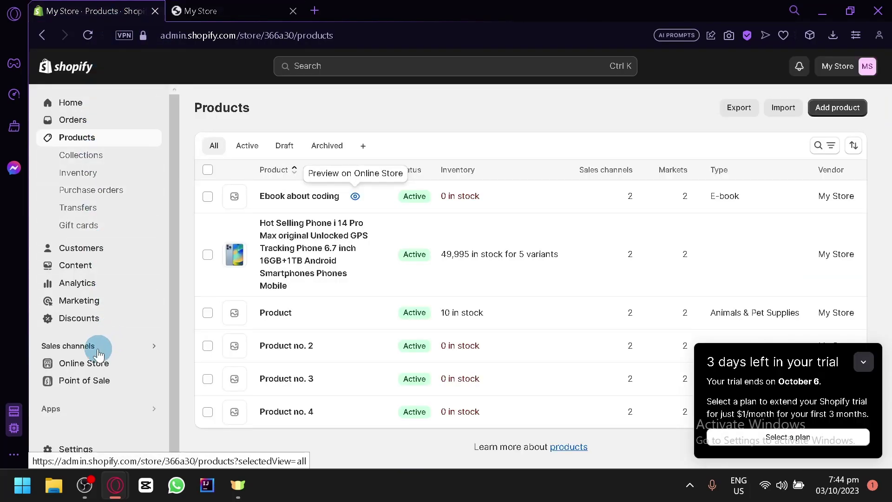
scroll(75, 365, "up", 5)
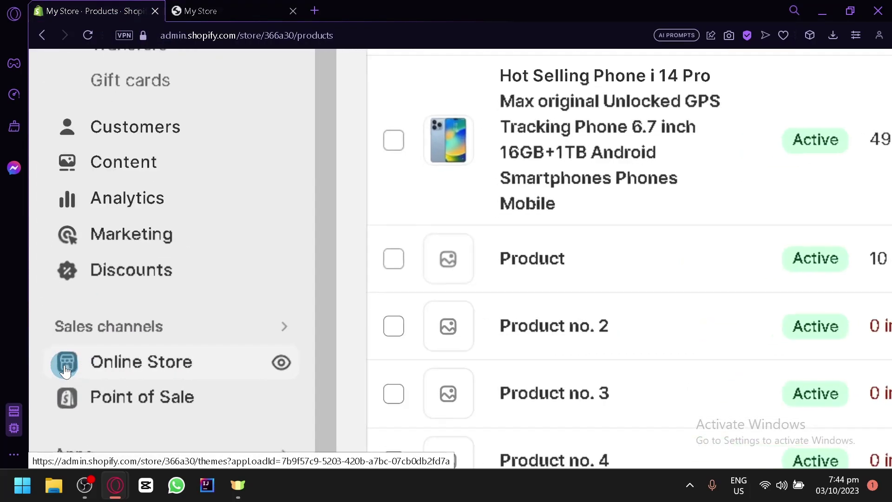
scroll(153, 272, "down", 3)
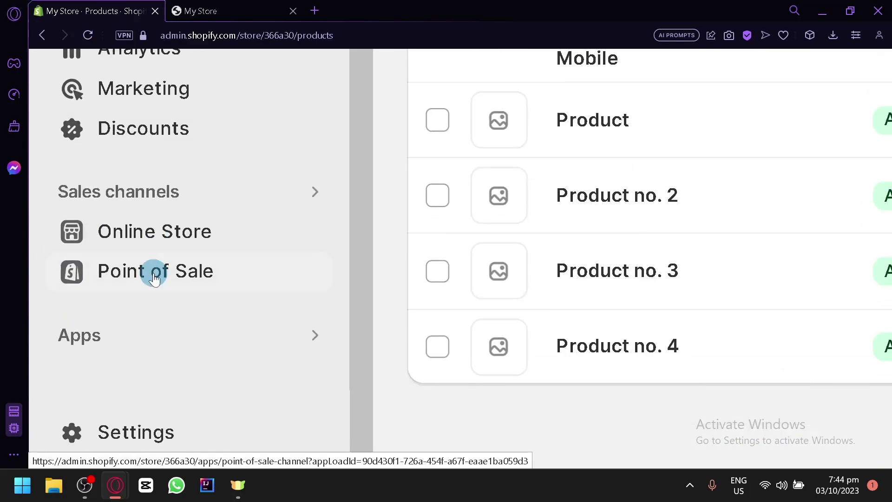
left_click(170, 229)
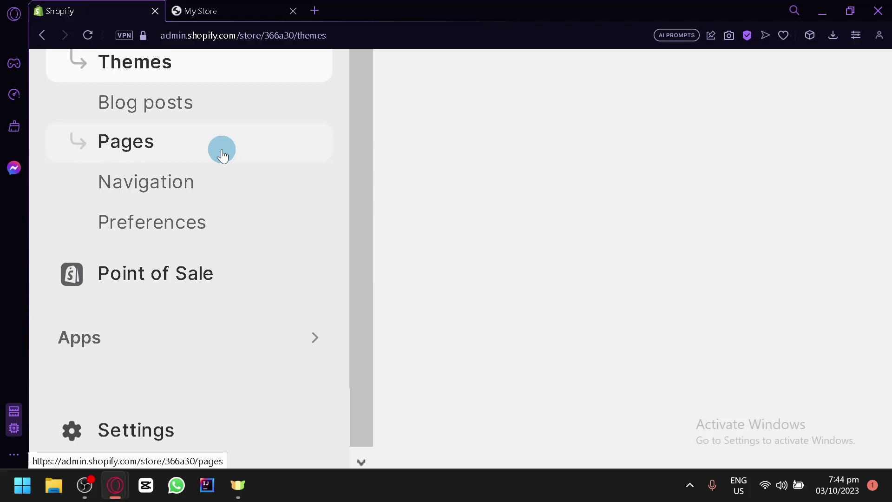
scroll(239, 106, "up", 2)
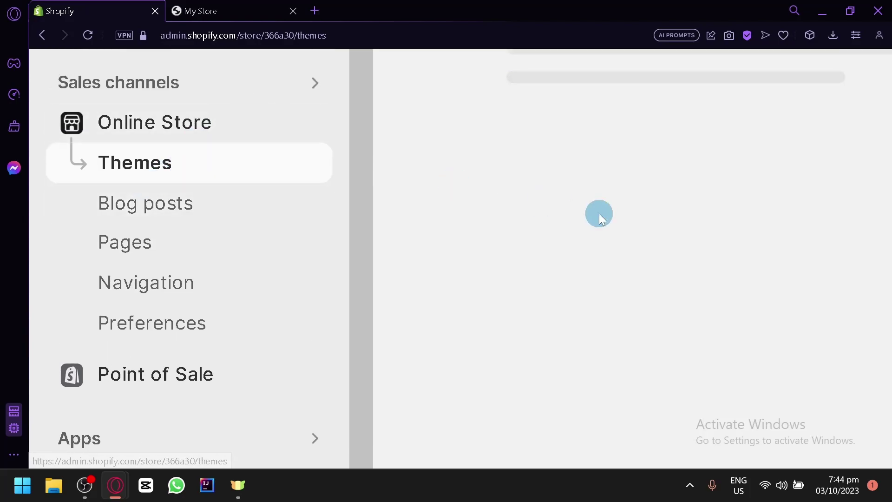
key("ctrl+0")
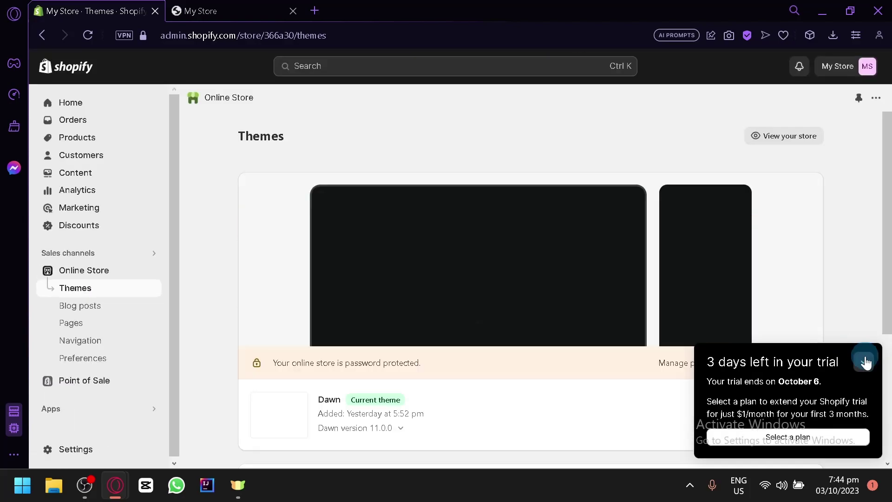
- Collapse the trial notice and review the current theme, theme library and popular free themes
left_click(864, 361)
scroll(585, 282, "down", 5)
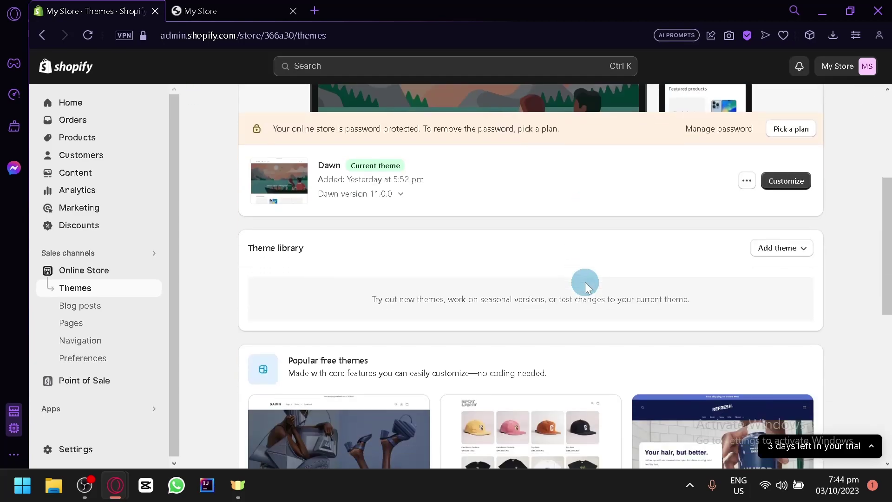
scroll(584, 283, "down", 5)
scroll(583, 362, "down", 2)
scroll(626, 333, "down", 1)
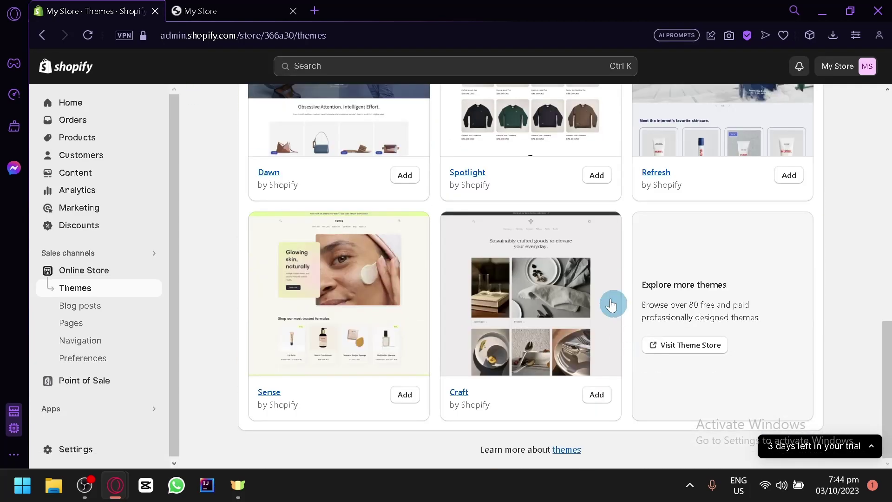
scroll(740, 233, "up", 7)
scroll(740, 233, "up", 3)
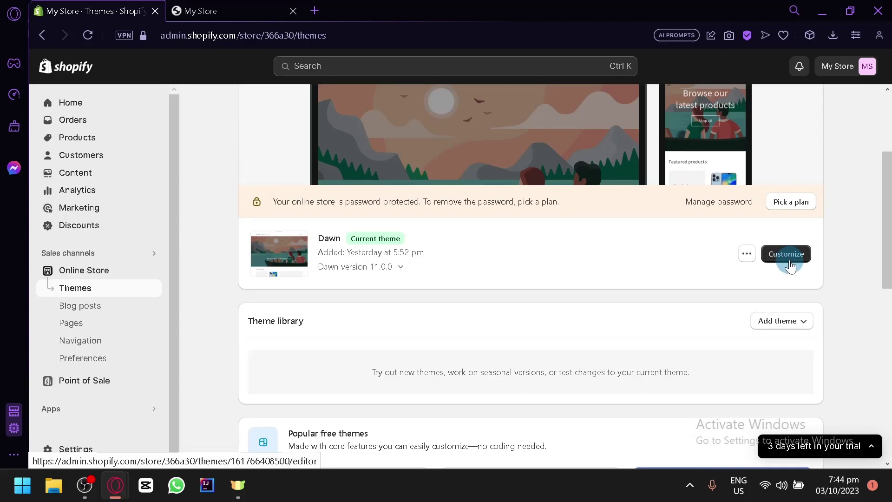
- Open the current Dawn theme for customization and look through its home page preview down to the footer
left_click(790, 263)
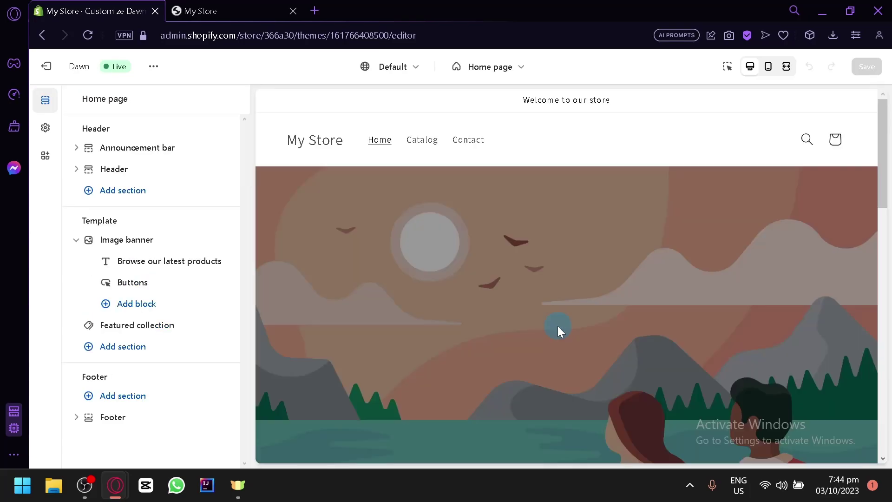
scroll(558, 325, "down", 10)
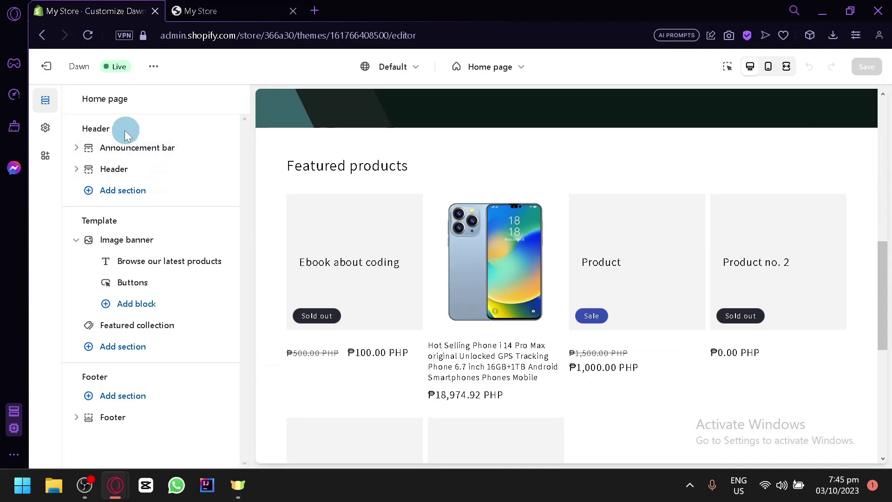
scroll(462, 239, "up", 10)
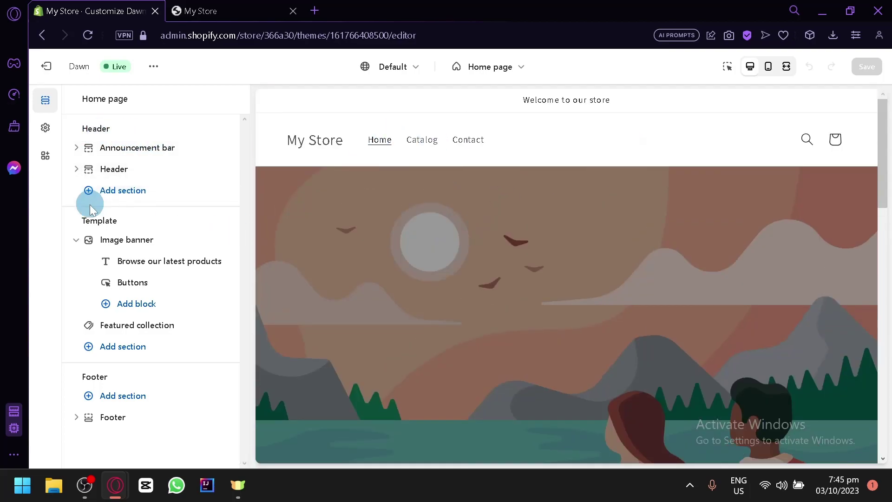
scroll(417, 249, "down", 4)
scroll(611, 247, "down", 8)
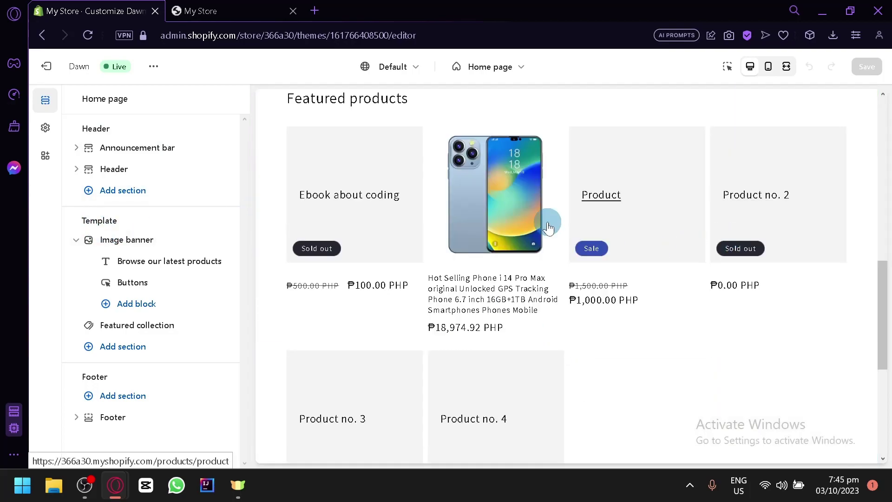
scroll(751, 188, "down", 6)
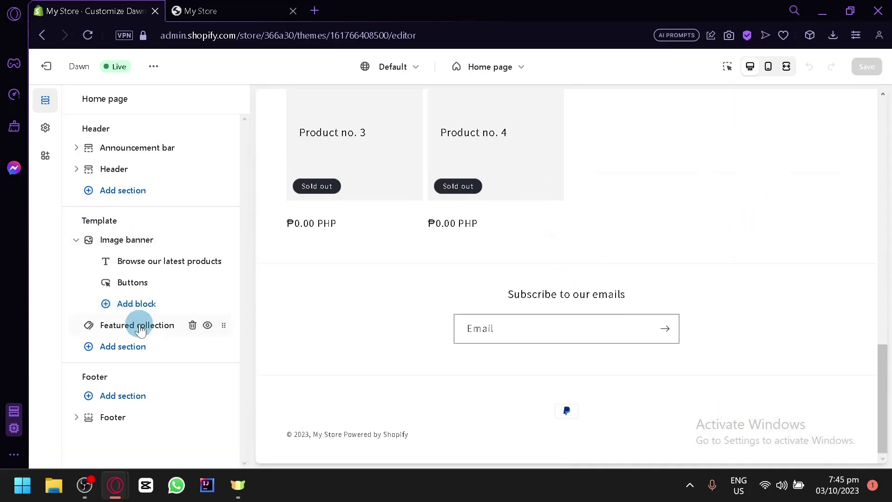
- Browse the sections that can be added to the home page template, then close the list without adding one
scroll(464, 300, "up", 6)
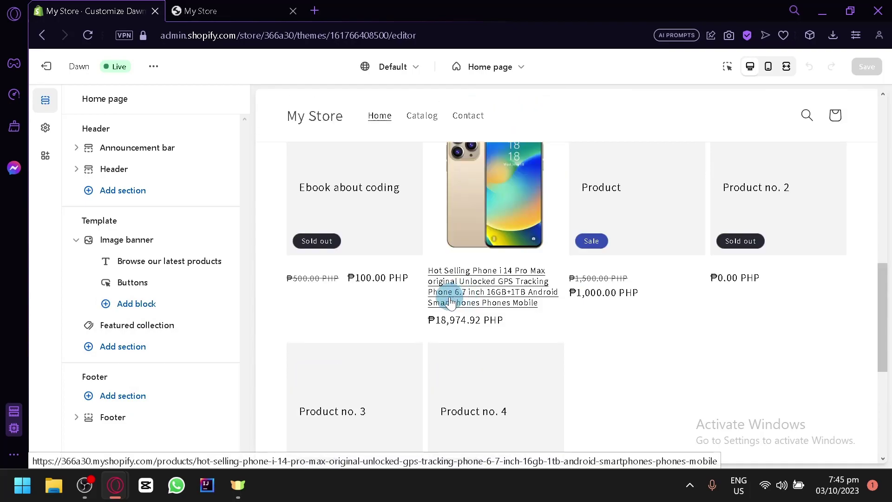
left_click(139, 346)
scroll(297, 293, "down", 2)
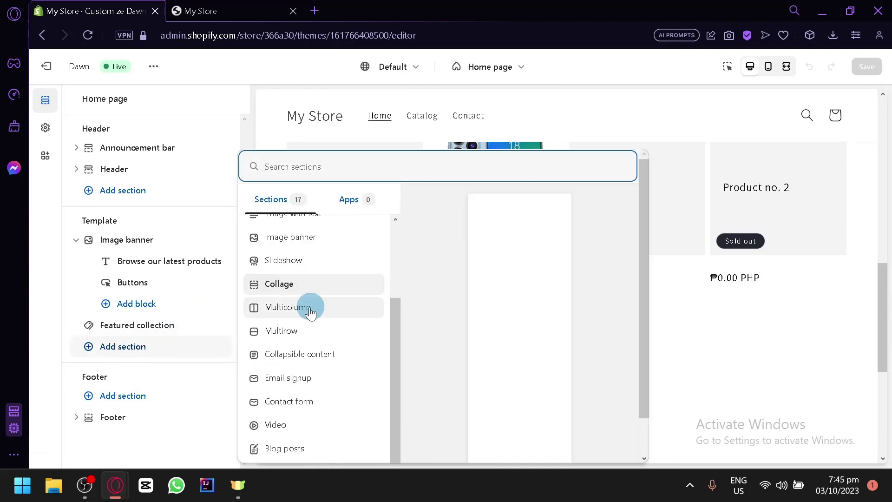
scroll(317, 288, "up", 3)
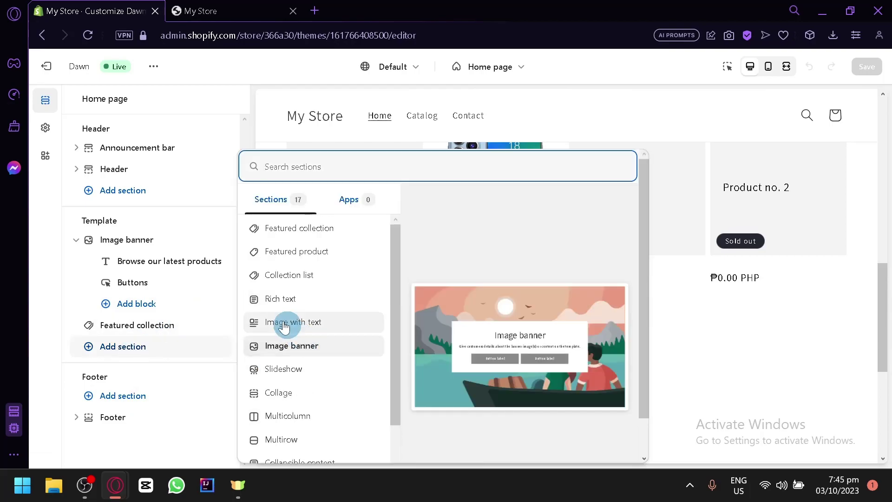
scroll(358, 344, "down", 3)
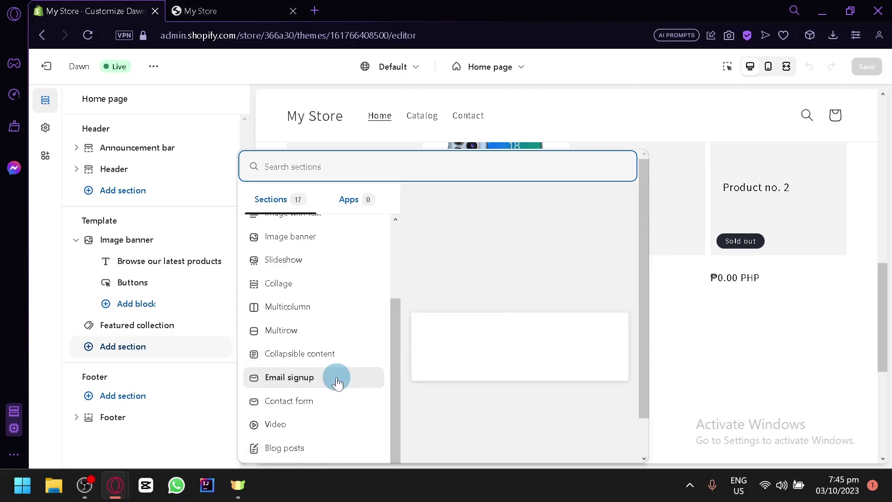
scroll(335, 379, "up", 3)
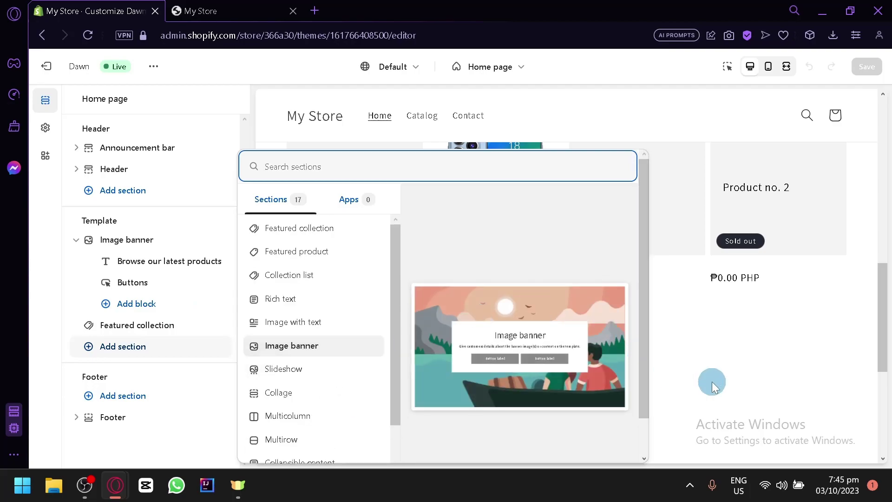
left_click(712, 382)
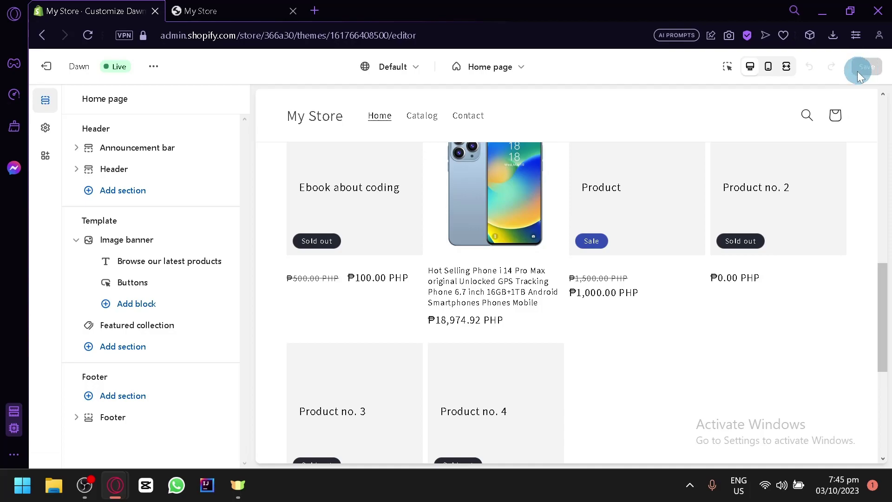
- Check the market options and the list of store pages, then open the Cart template in the theme editor
left_click(416, 70)
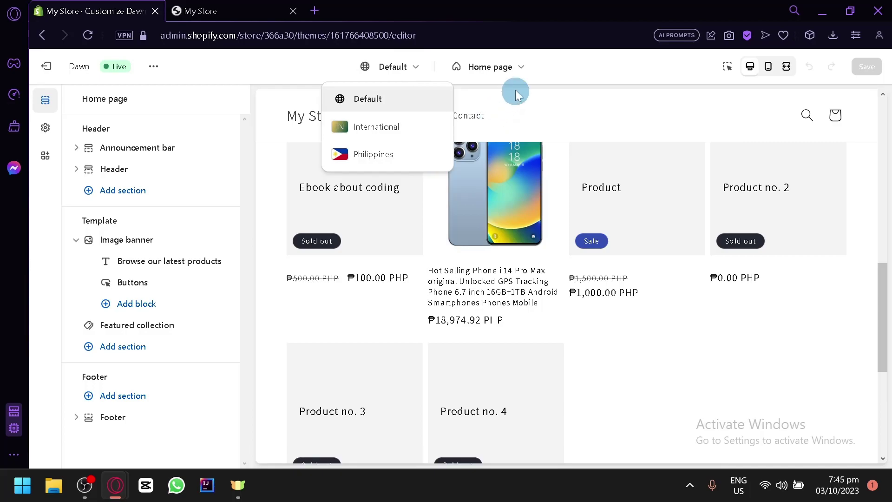
left_click(519, 78)
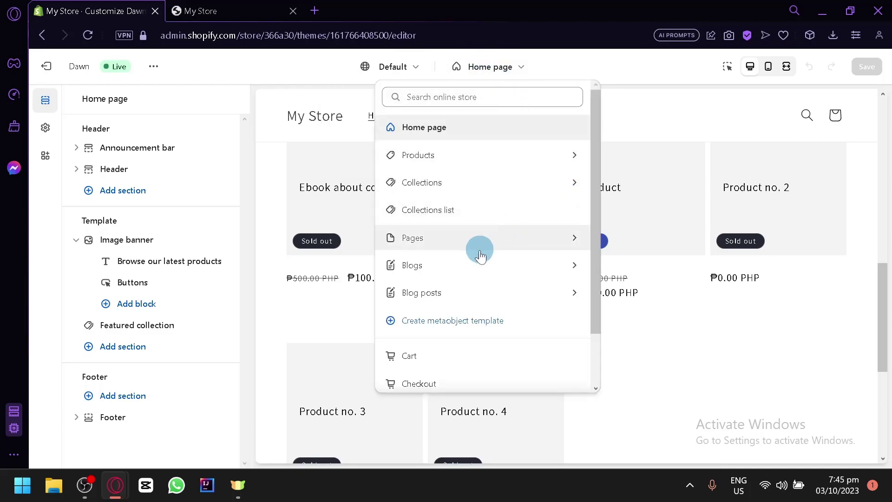
scroll(497, 302, "down", 2)
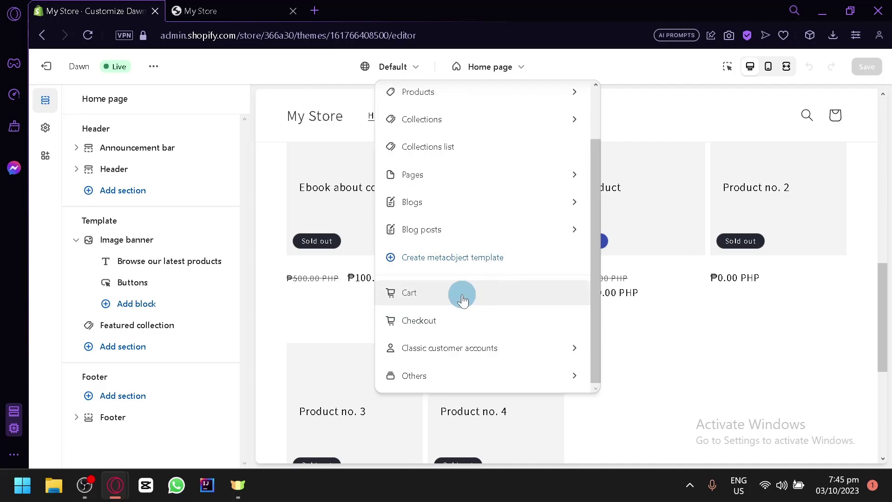
left_click(493, 298)
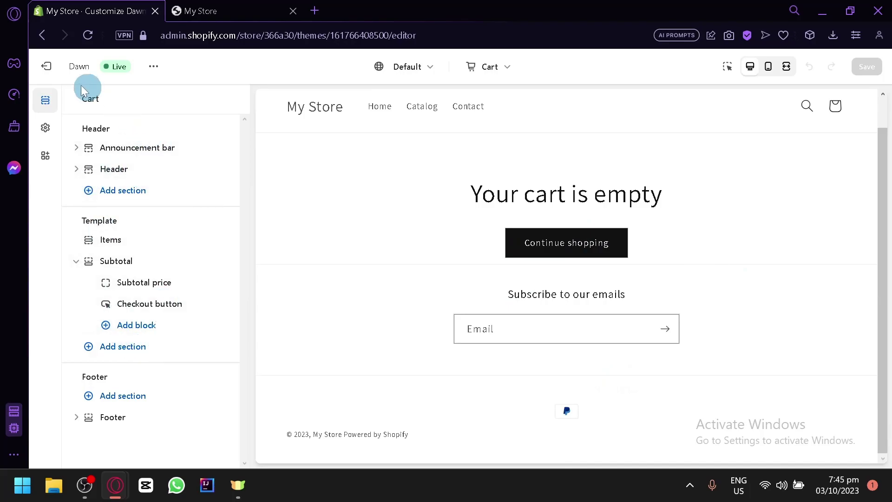
- Exit the theme editor, collapse the trial notice and open the store's Products page
left_click(52, 73)
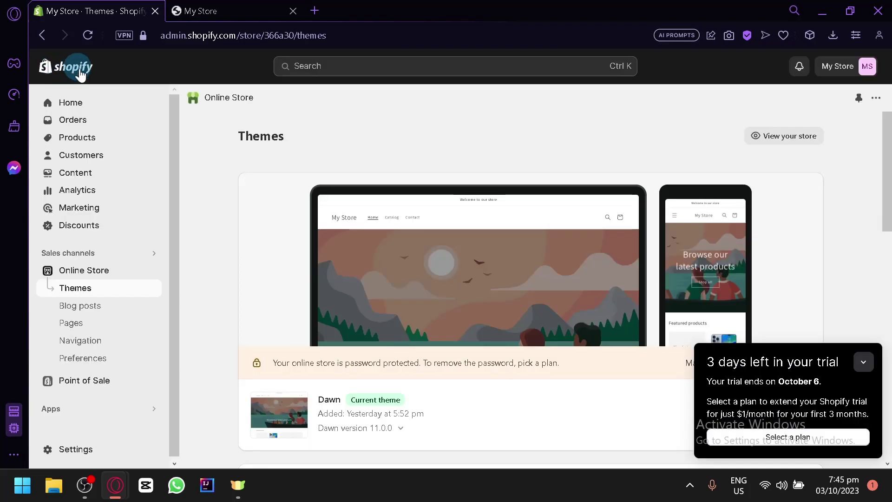
left_click(868, 368)
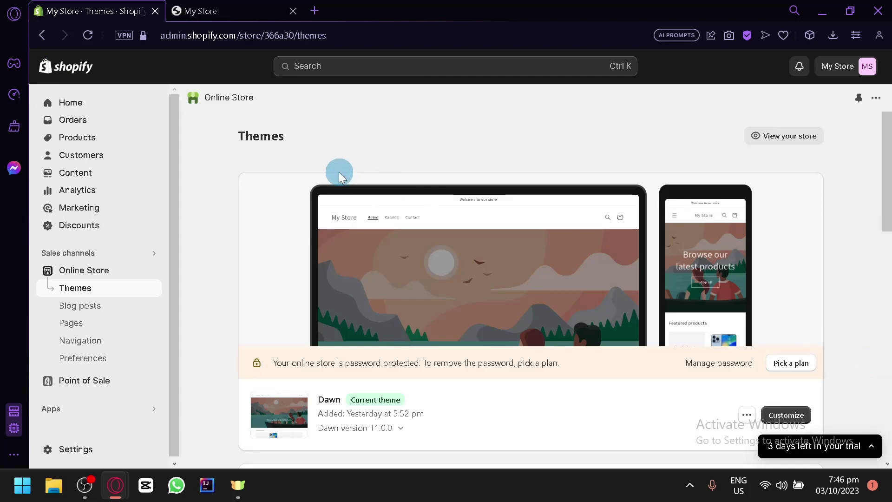
left_click(76, 137)
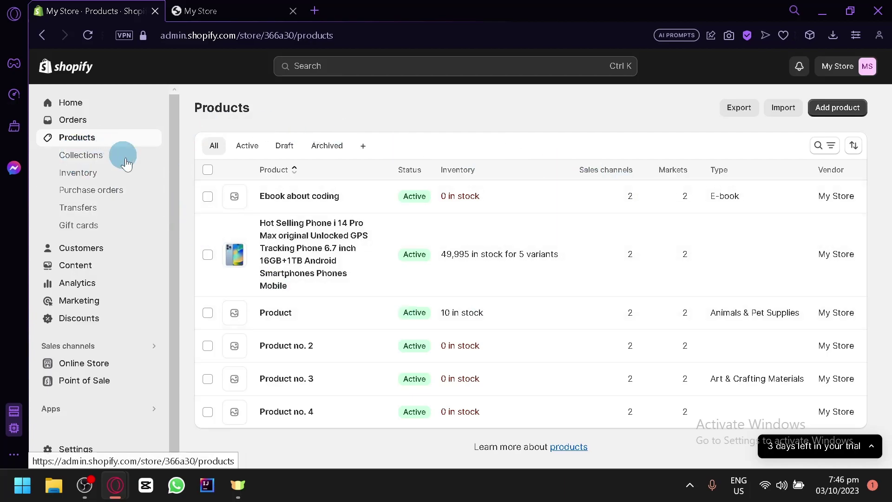
- Look through the featured products on the storefront preview's home page, then return to the admin's product list
left_click(212, 5)
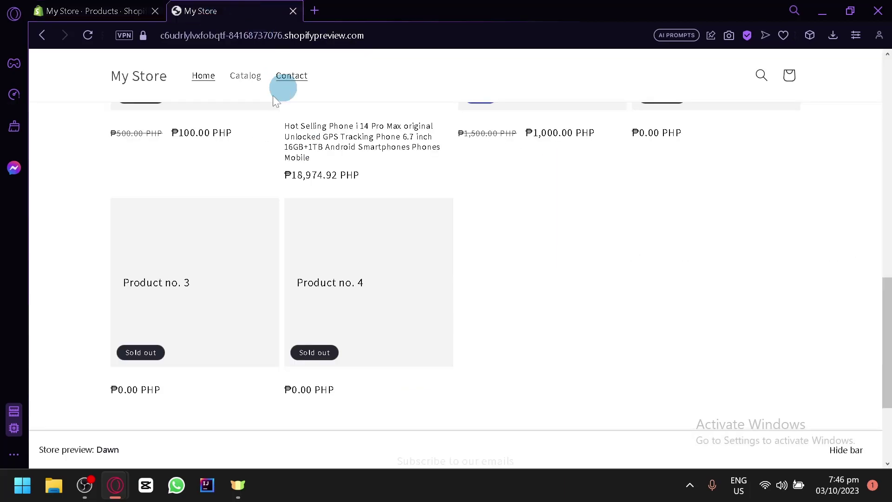
scroll(274, 167, "up", 10)
scroll(261, 279, "down", 4)
scroll(286, 191, "down", 2)
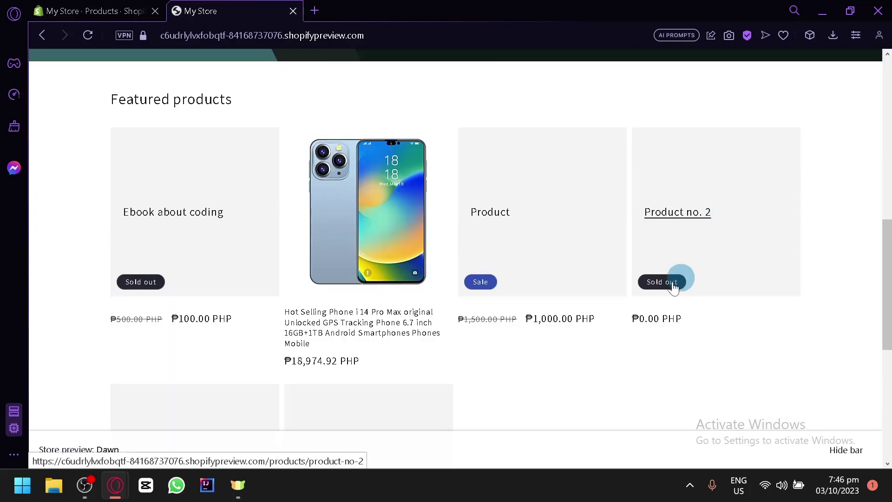
scroll(261, 197, "down", 2)
left_click(69, 5)
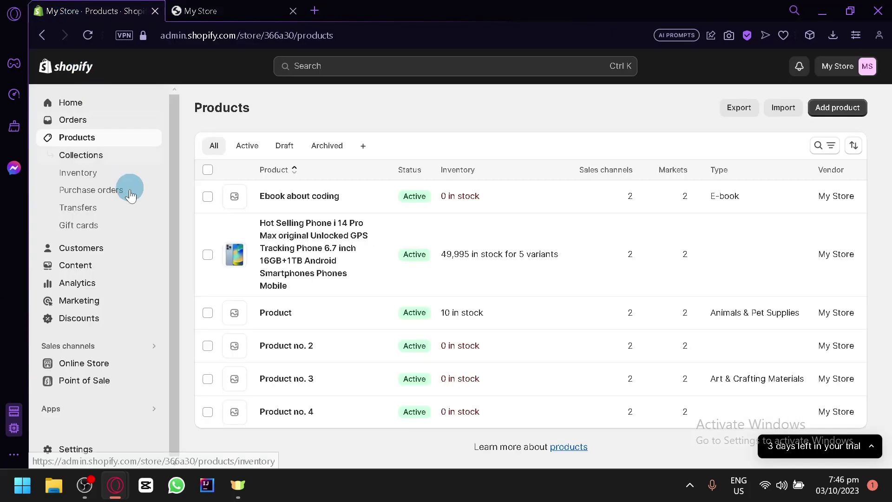